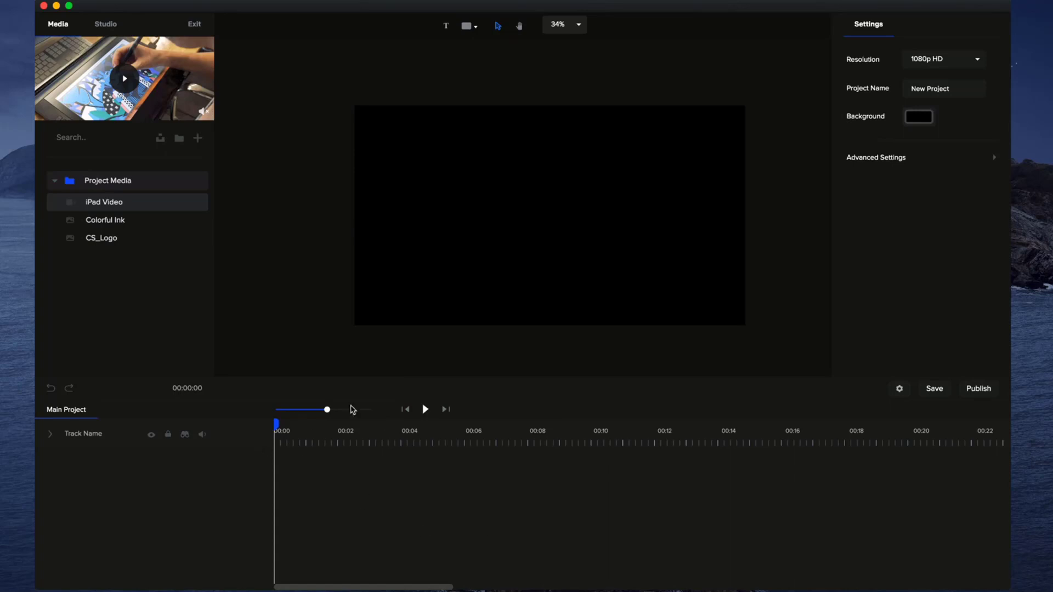
- Place the CS_Logo image on the black canvas and zoom the timeline in slightly
drag(132, 238, 500, 231)
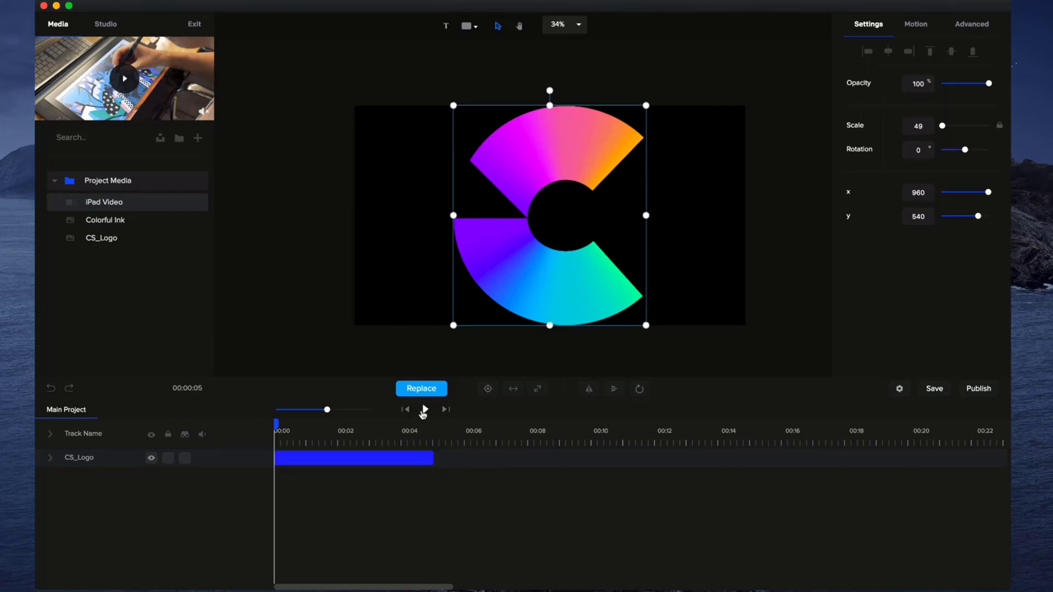
mouse_move(328, 410)
mouse_down()
mouse_move(358, 411)
mouse_move(332, 411)
mouse_move(344, 411)
mouse_up()
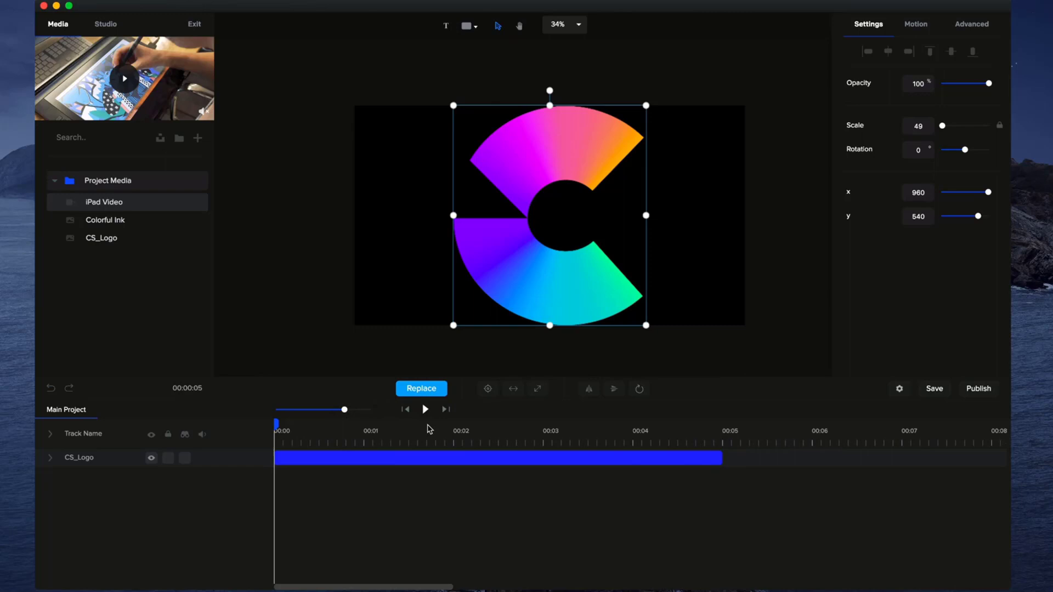
- Move the playhead to the 3-second mark and rescale the timeline to show each second
click(546, 437)
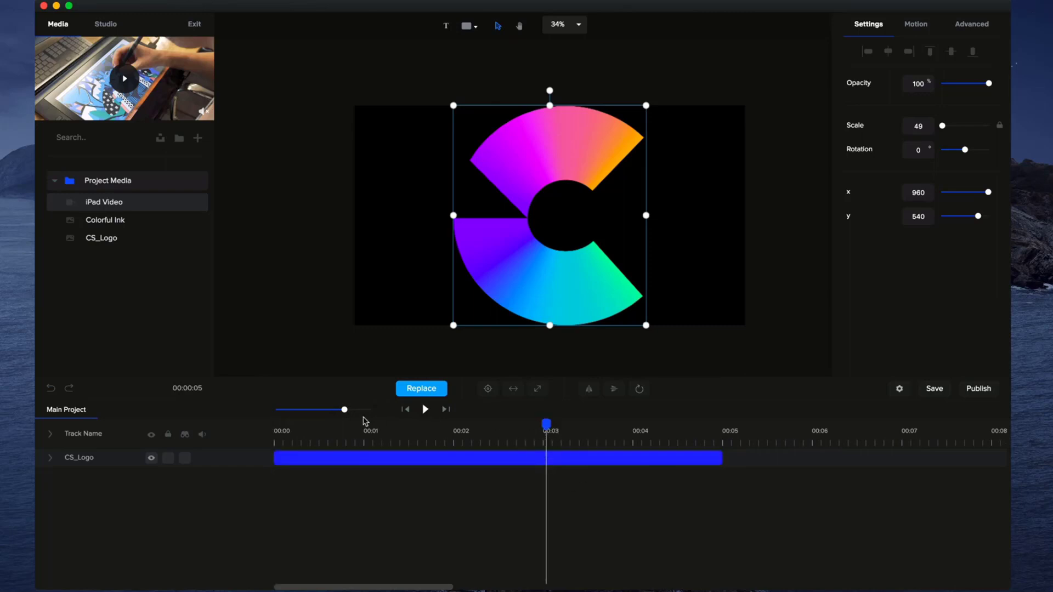
mouse_move(346, 409)
mouse_down()
mouse_move(325, 413)
mouse_move(406, 414)
mouse_move(345, 413)
mouse_move(328, 429)
mouse_move(366, 425)
mouse_move(276, 423)
mouse_move(364, 405)
mouse_move(338, 412)
mouse_up()
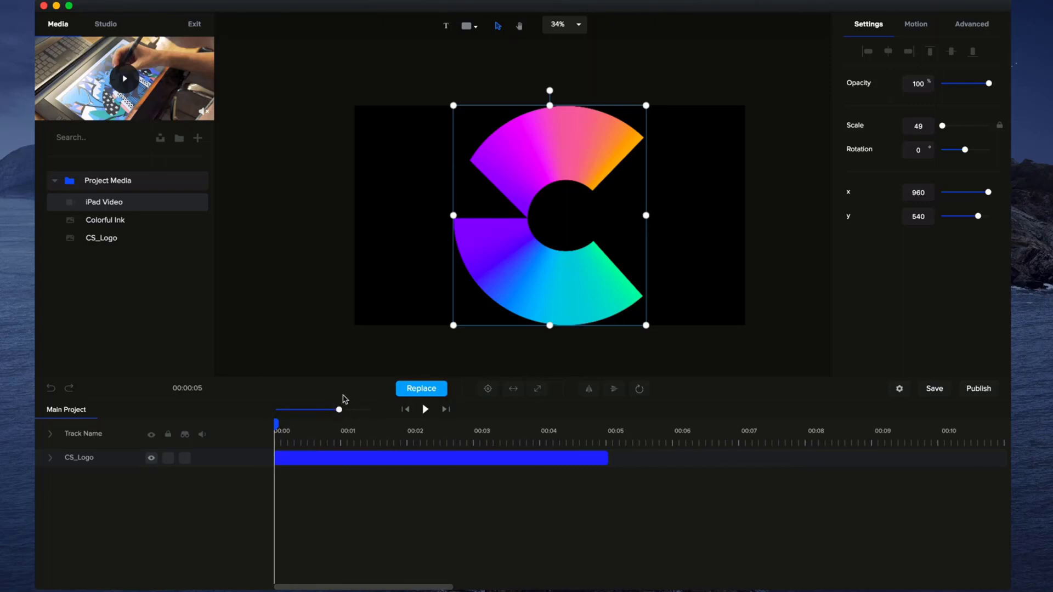
- Rename the CS_Logo track to LOGO
double_click(90, 461)
text(LOGO)
key(Return)
- Hide and reshow the logo on the canvas, then lock the LOGO track
click(154, 459)
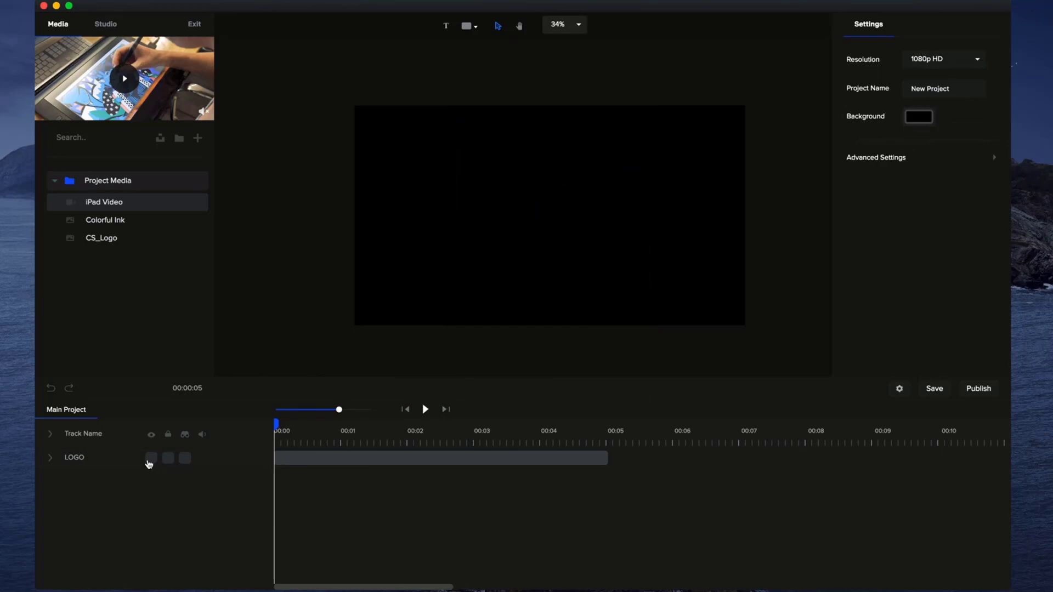
click(151, 459)
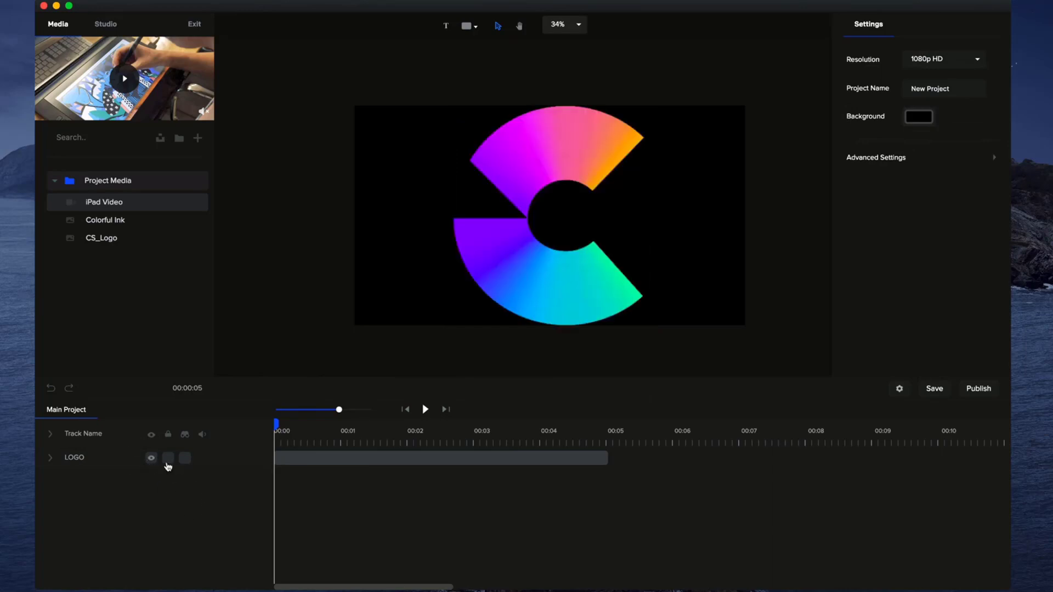
click(168, 460)
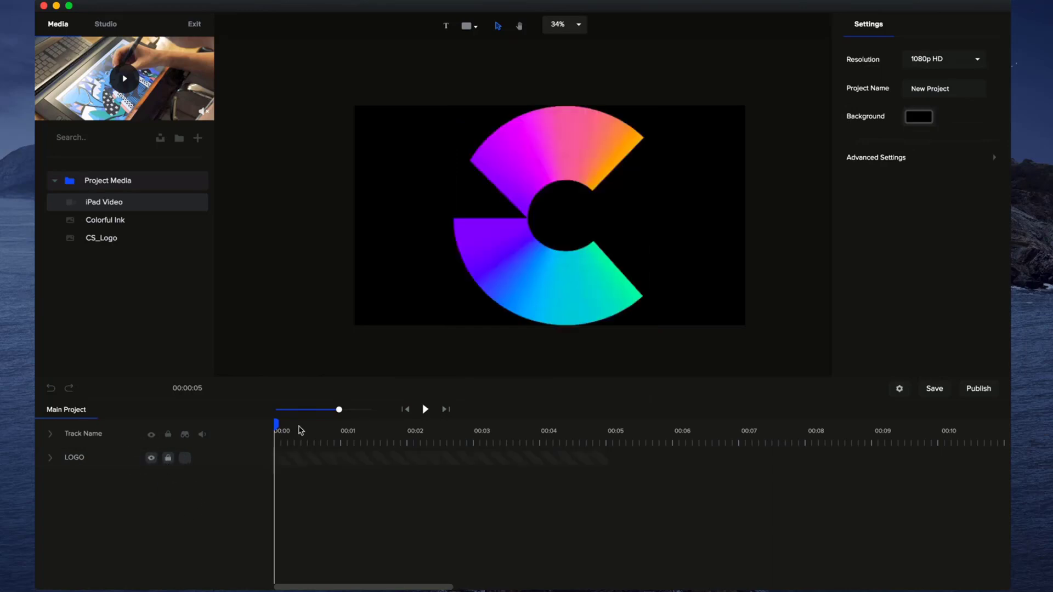
- Unlock LOGO and add a Your Text layer plus circle, arc, triangle, pattern and arrow shapes
click(170, 460)
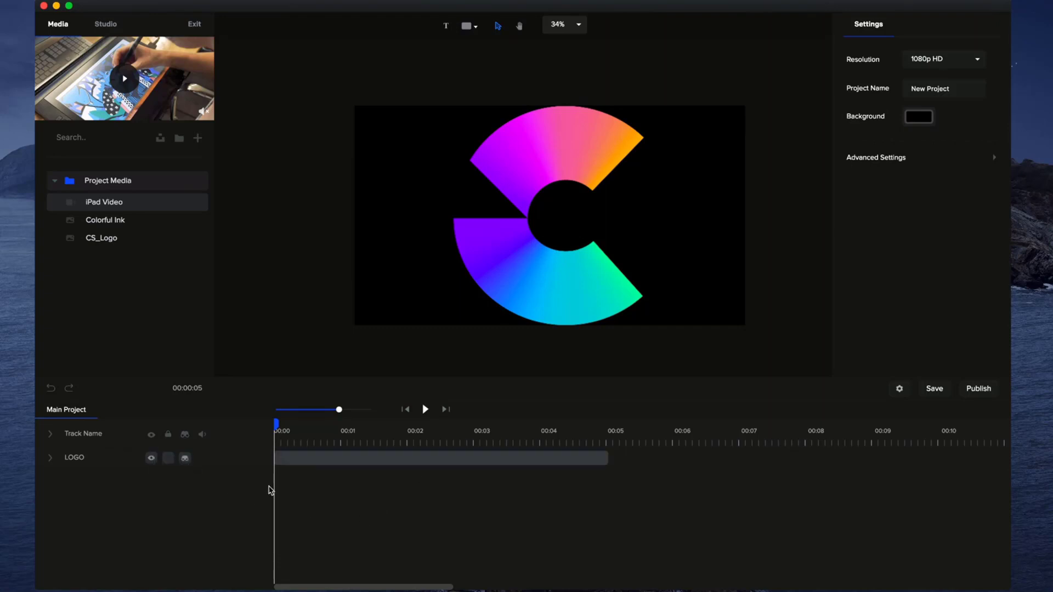
click(446, 26)
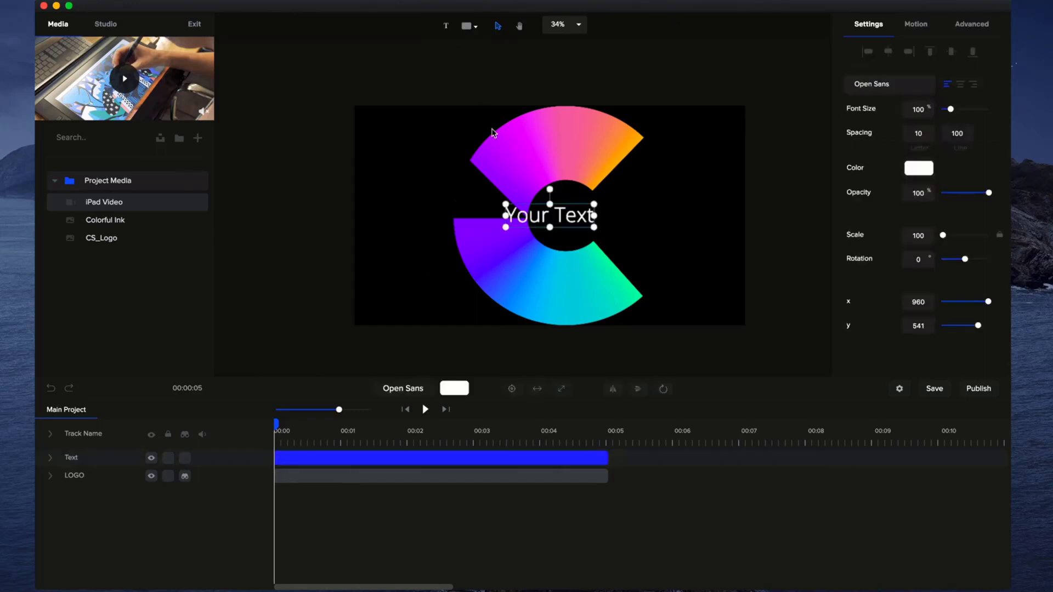
click(474, 28)
click(544, 98)
click(573, 100)
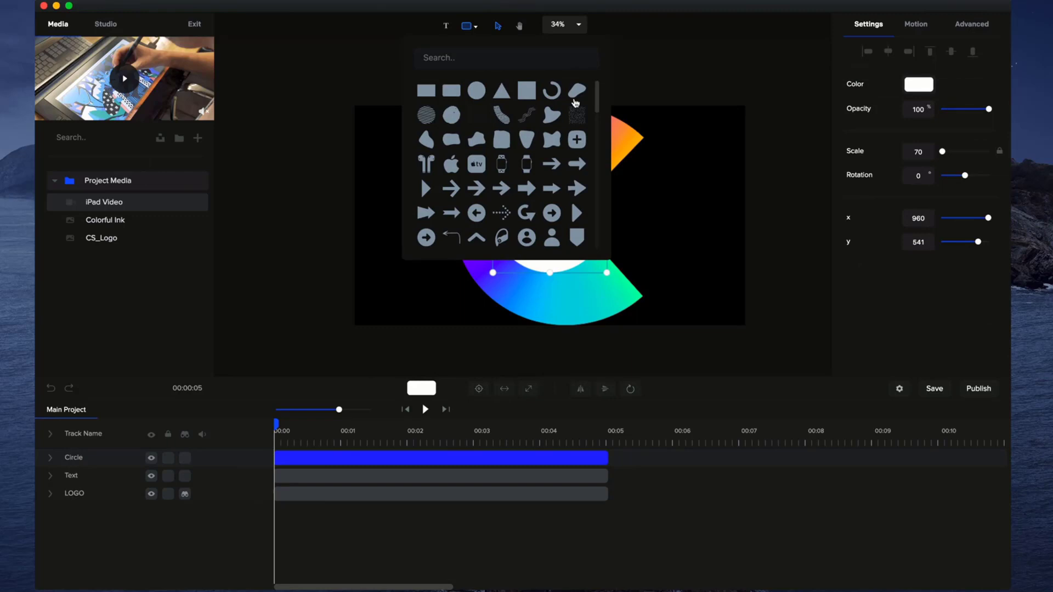
click(552, 140)
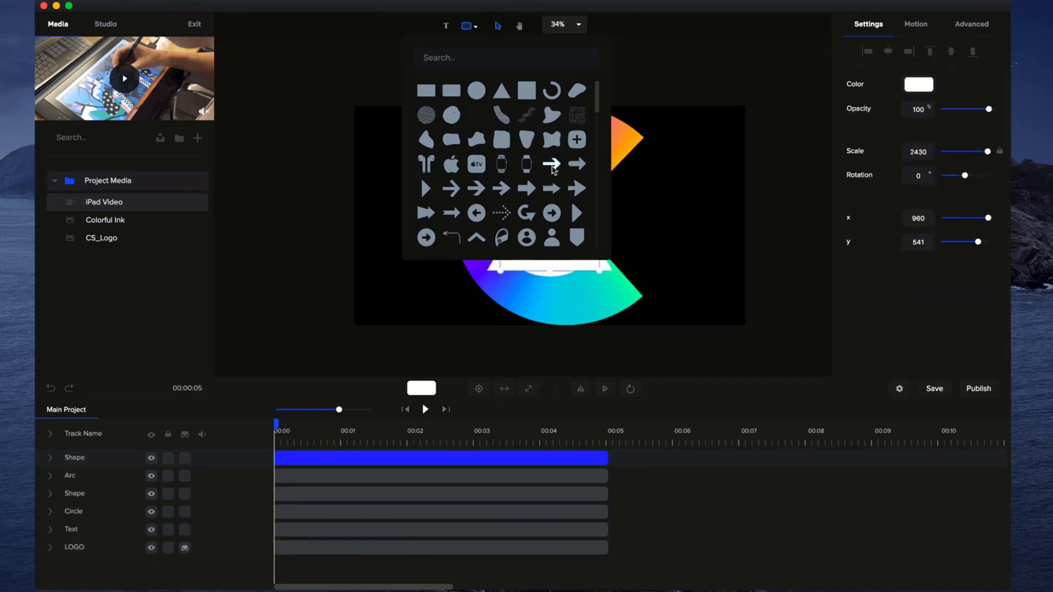
click(551, 164)
click(678, 342)
- Reposition the arrow, pattern, triangle and arc, wrapping the arc beneath the circle
drag(632, 225, 625, 282)
drag(527, 220, 394, 117)
drag(587, 184, 650, 149)
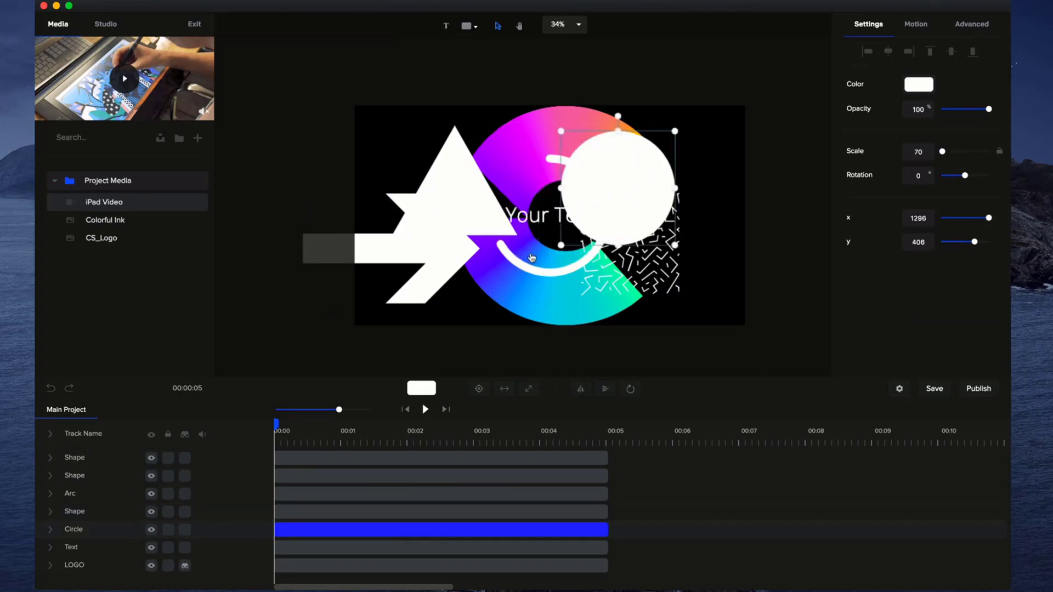
drag(523, 267, 579, 316)
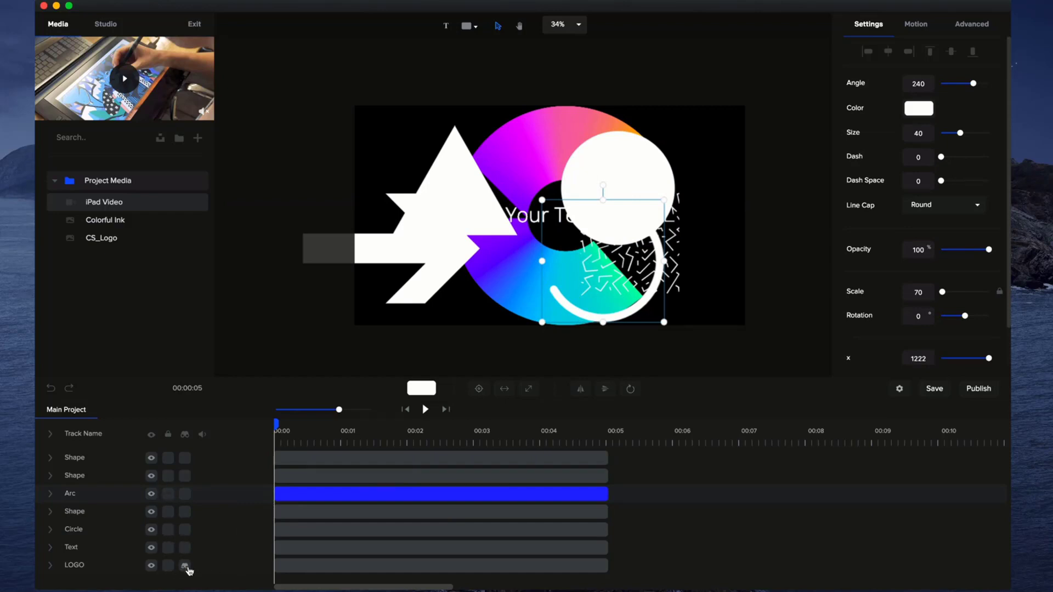
- Mark the Text, Arc and Shape tracks for hiding and hide them from the timeline
click(186, 549)
click(185, 512)
click(185, 493)
click(185, 475)
click(185, 457)
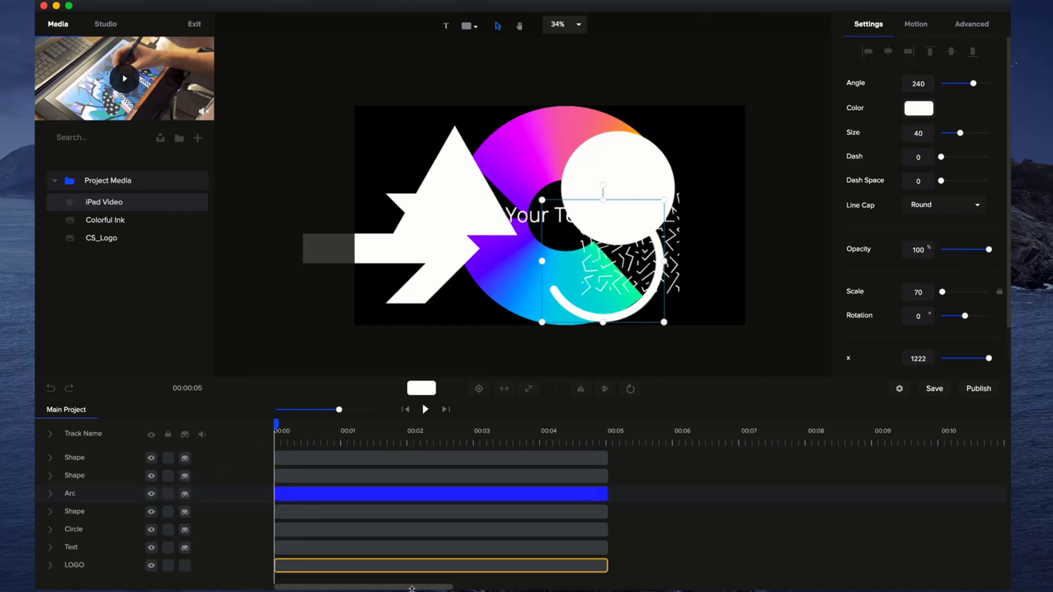
click(186, 435)
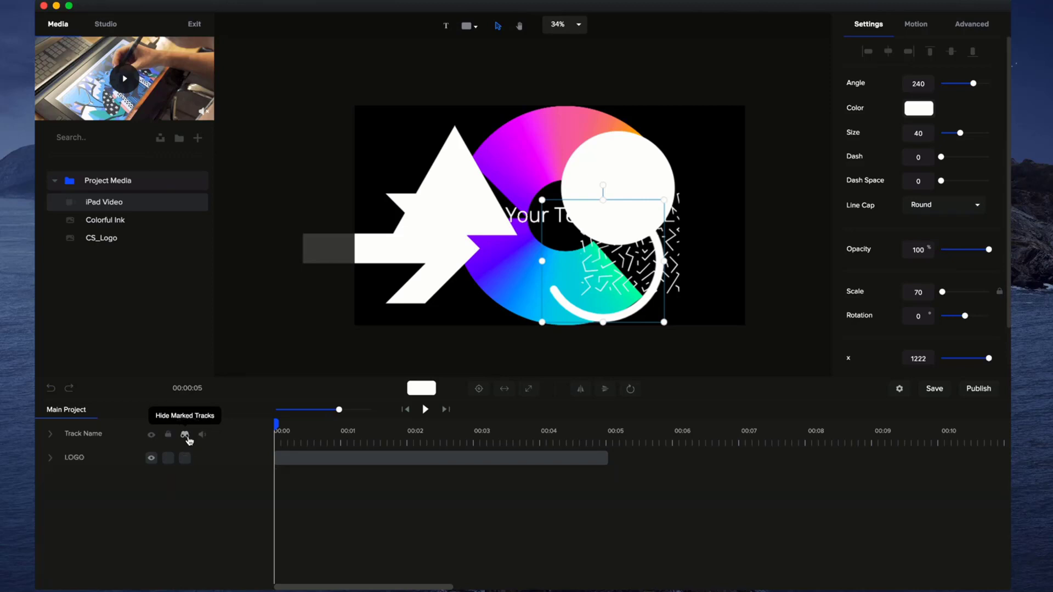
- Unmark the Circle and lower Shape tracks and re-hide, leaving Shape, Circle, Text and LOGO listed
mouse_move(277, 430)
mouse_down()
mouse_move(417, 439)
mouse_move(275, 433)
mouse_up()
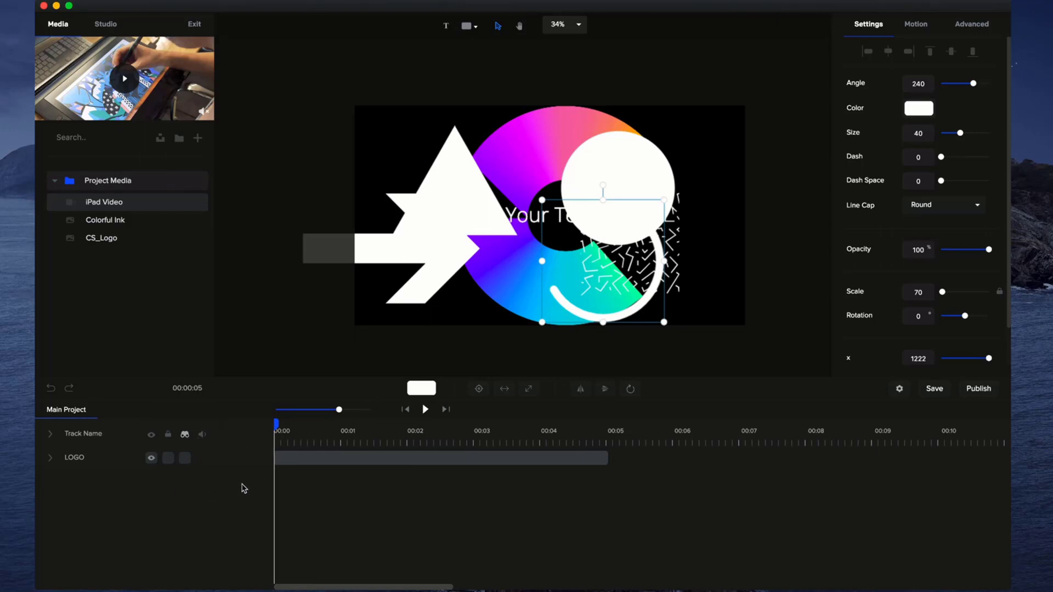
drag(339, 410, 344, 410)
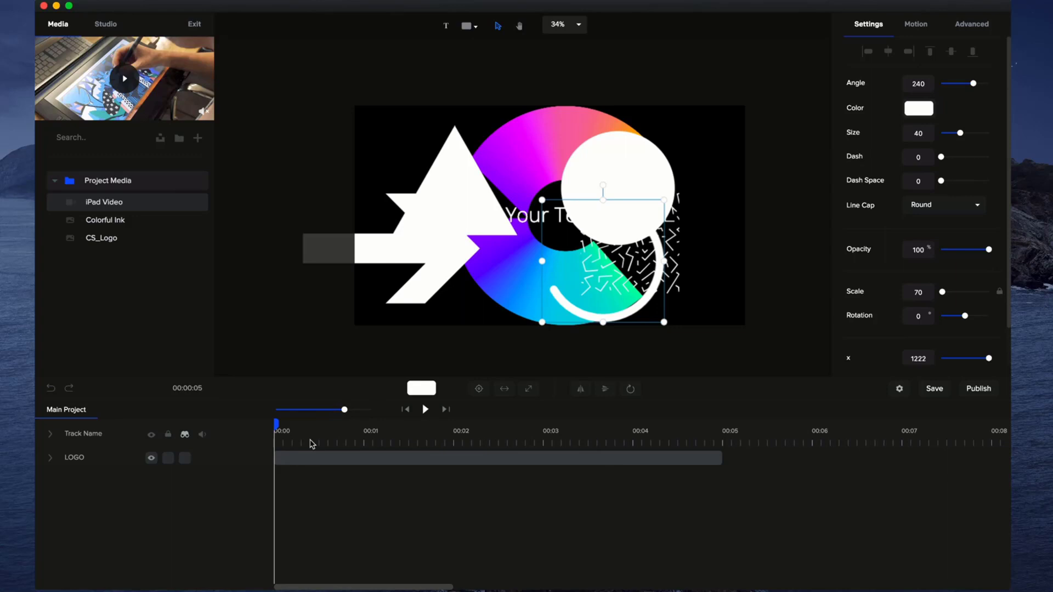
click(185, 437)
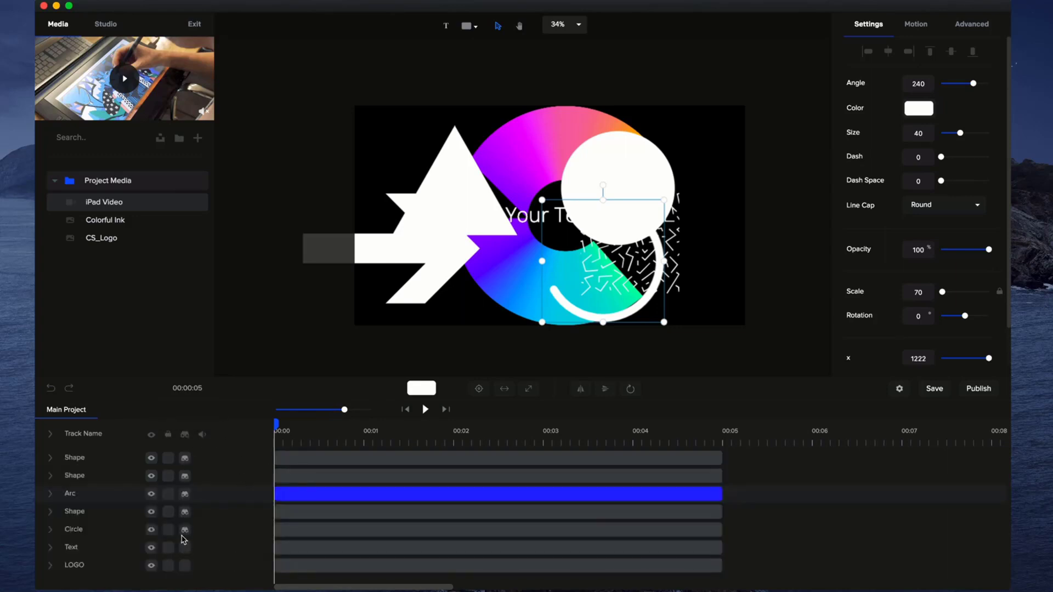
click(185, 530)
click(185, 511)
click(186, 436)
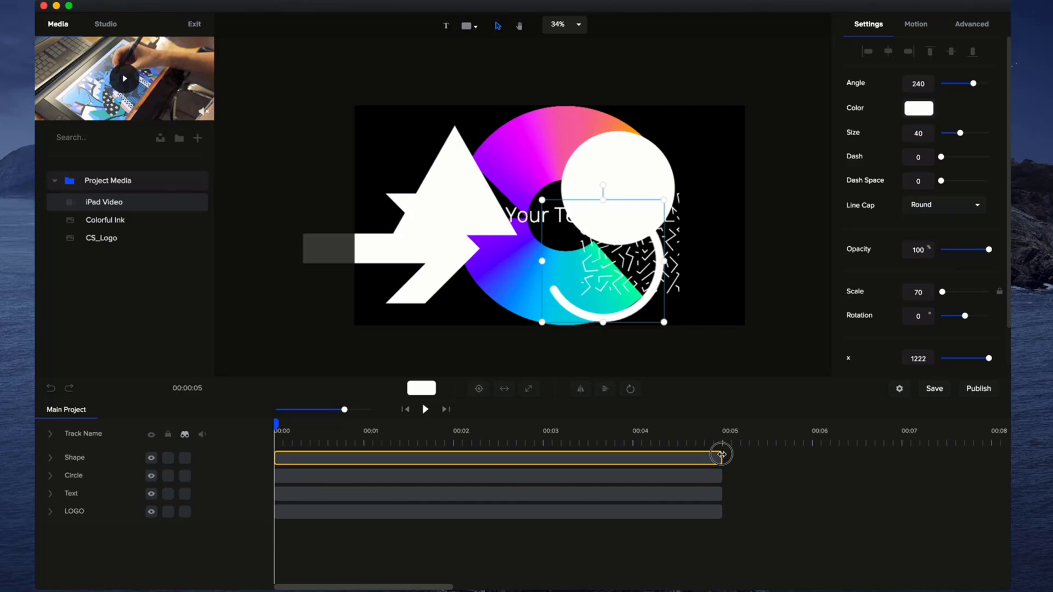
- Trim and move the Shape clip to about 3–7 seconds; start the Circle clip near 2 seconds
drag(721, 454, 679, 457)
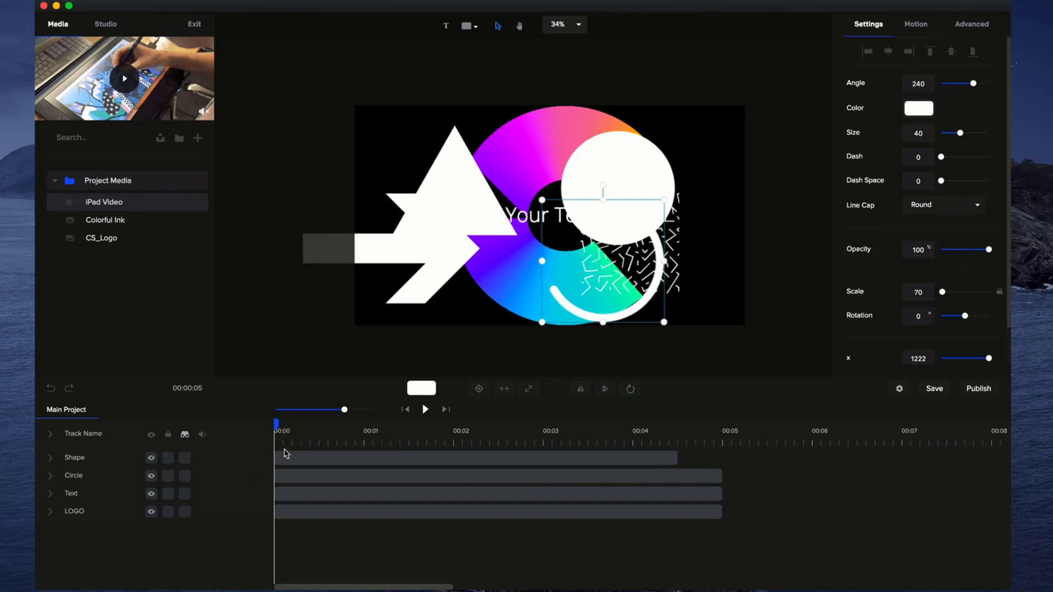
drag(274, 452, 583, 454)
click(302, 477)
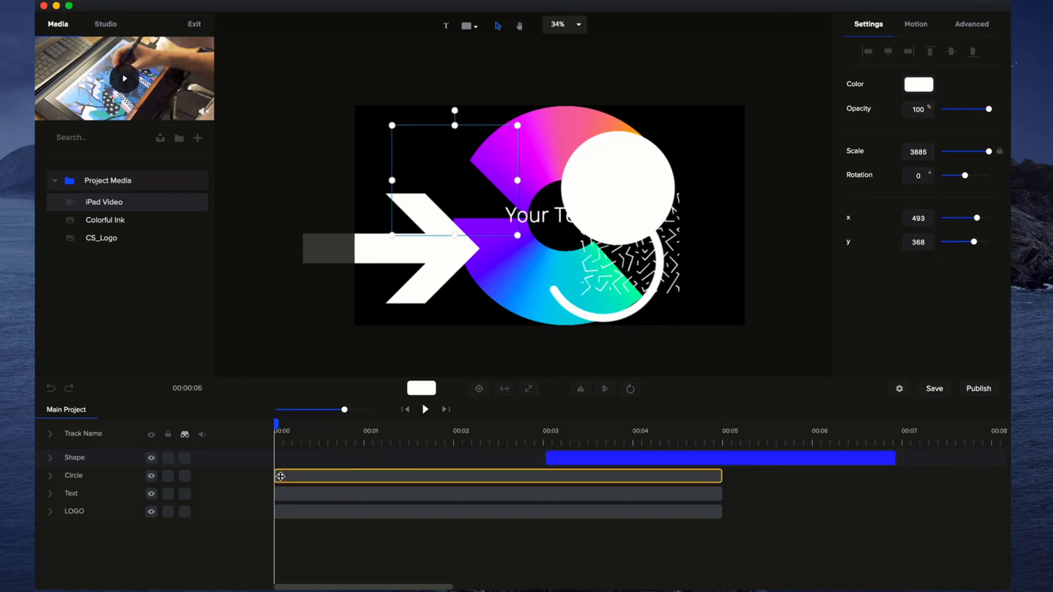
drag(281, 477, 446, 476)
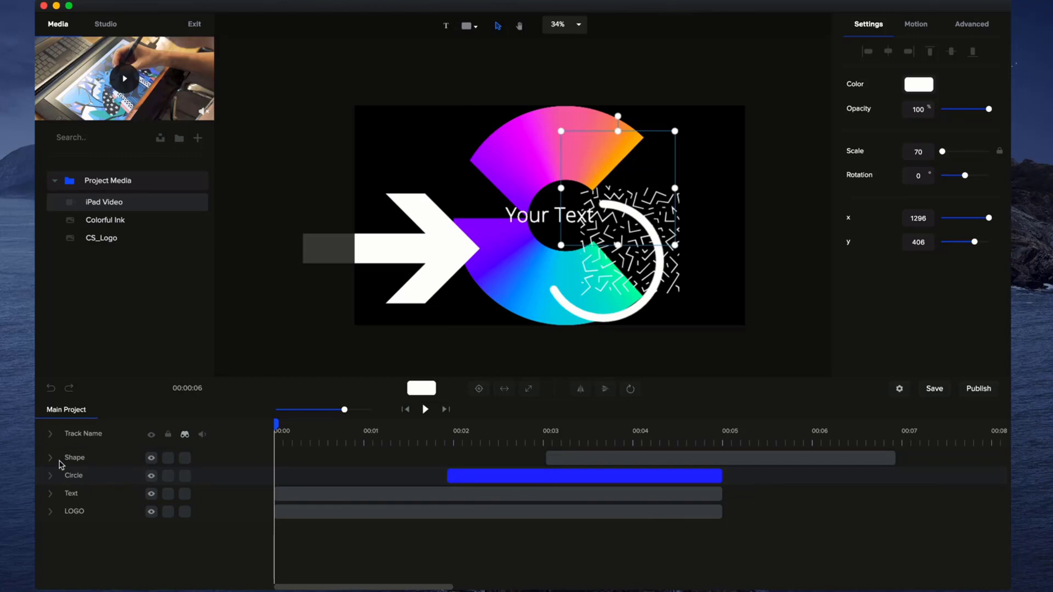
- Give the circle a Slide Right entrance, shorten it, then delete it
click(52, 459)
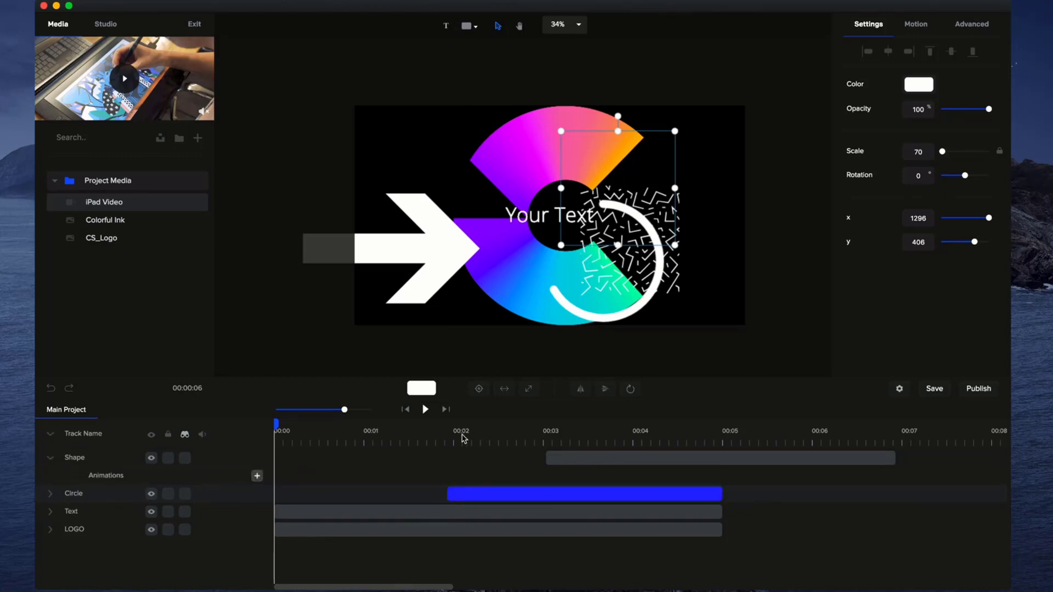
drag(460, 431, 447, 423)
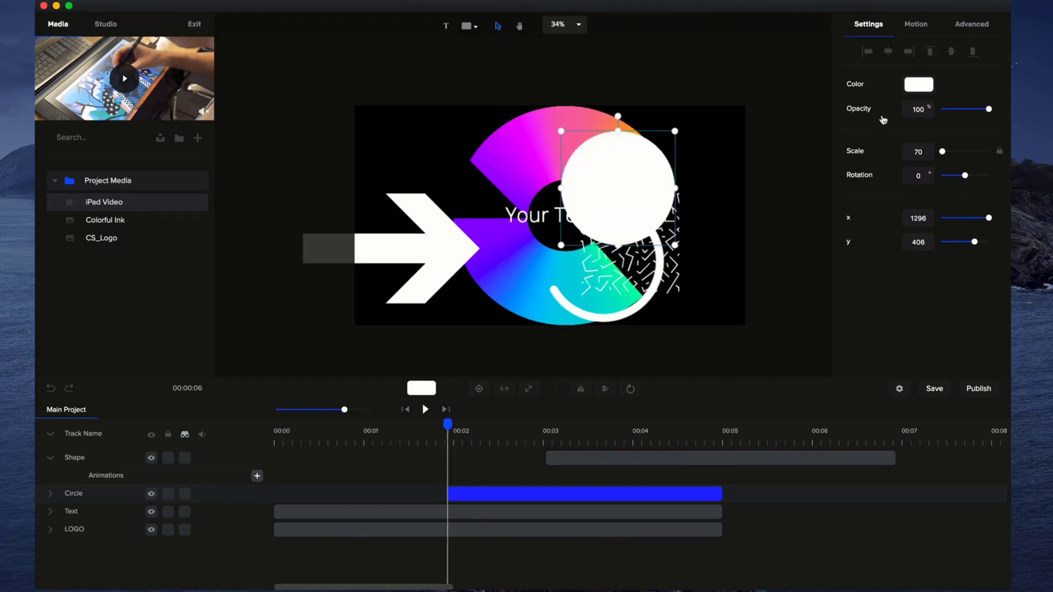
click(915, 25)
click(863, 187)
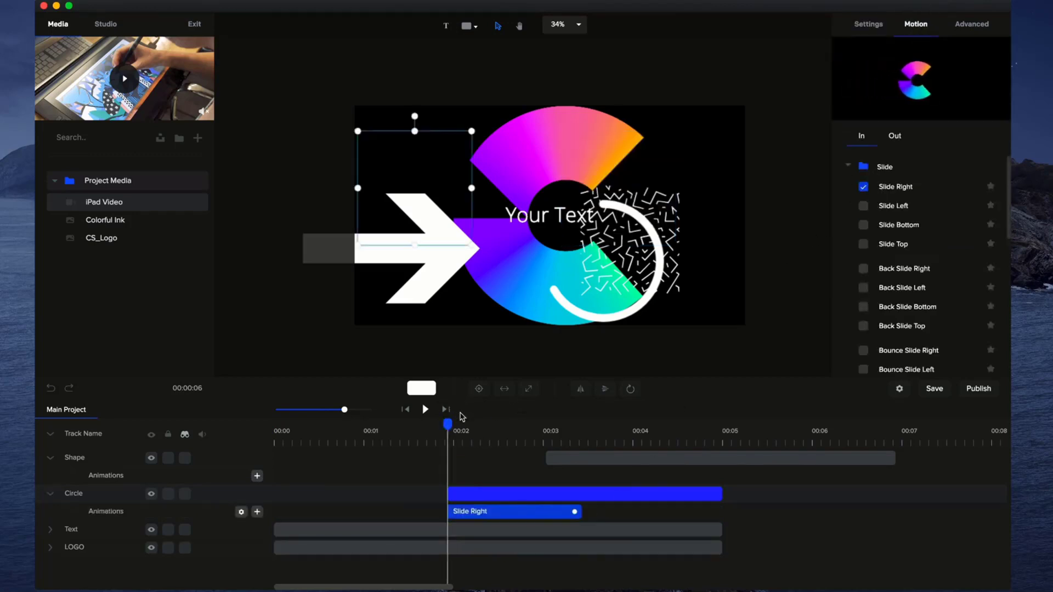
mouse_move(461, 421)
mouse_down()
mouse_move(573, 432)
mouse_move(469, 431)
mouse_up()
drag(572, 510, 534, 512)
right_click(534, 513)
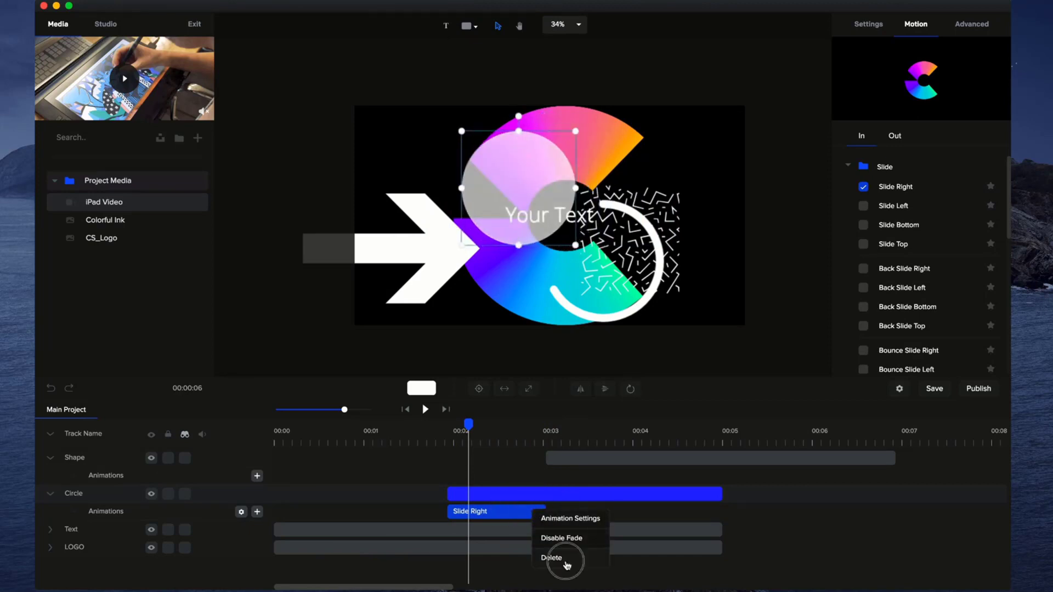
click(566, 560)
- Add a Custom Scale animation, shrink the circle onto the text, then delete the animation
click(257, 512)
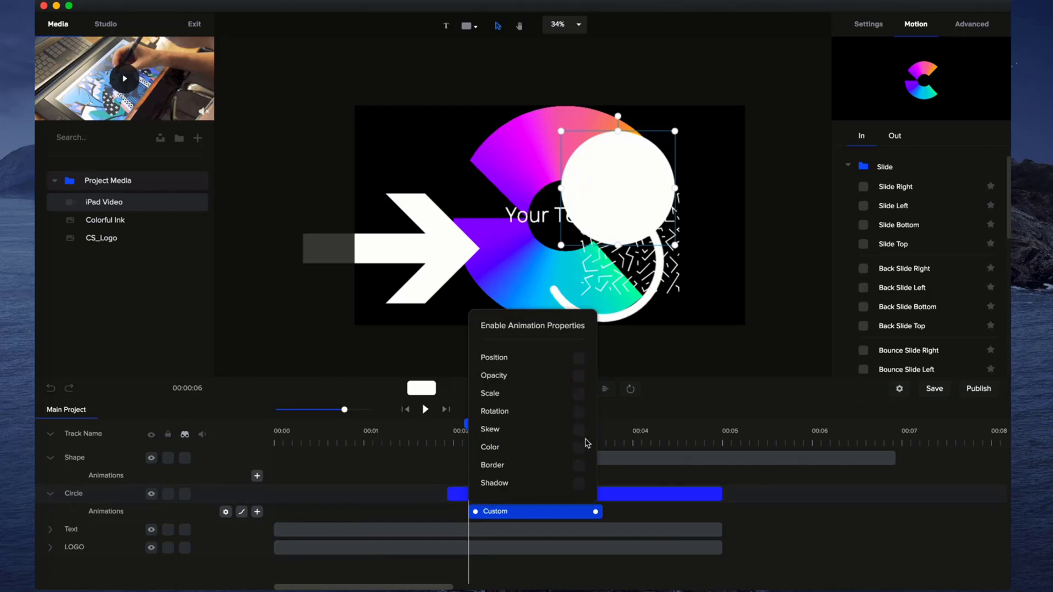
click(579, 394)
click(625, 510)
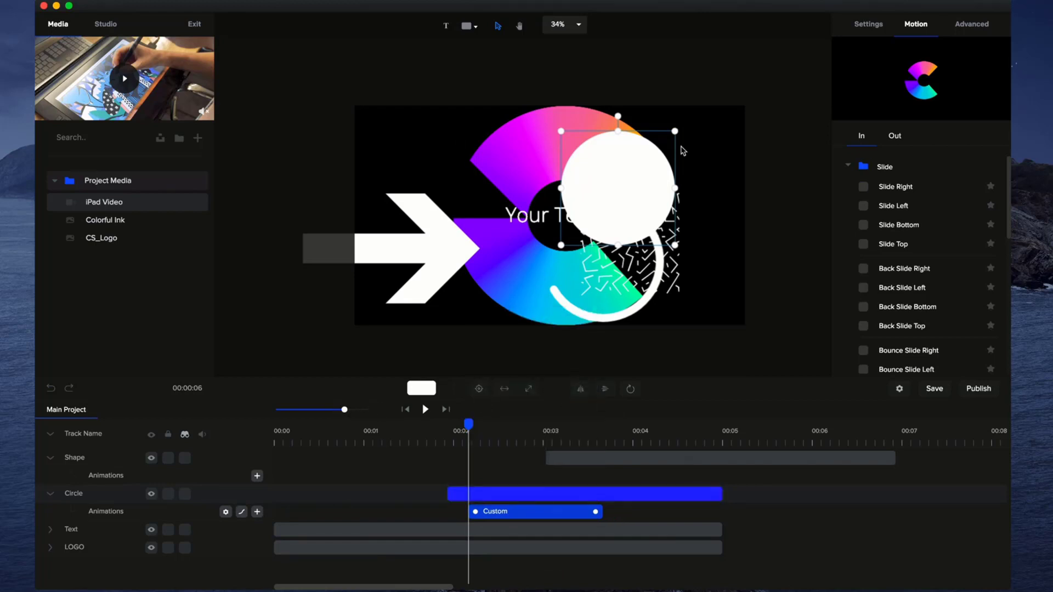
drag(675, 131, 613, 420)
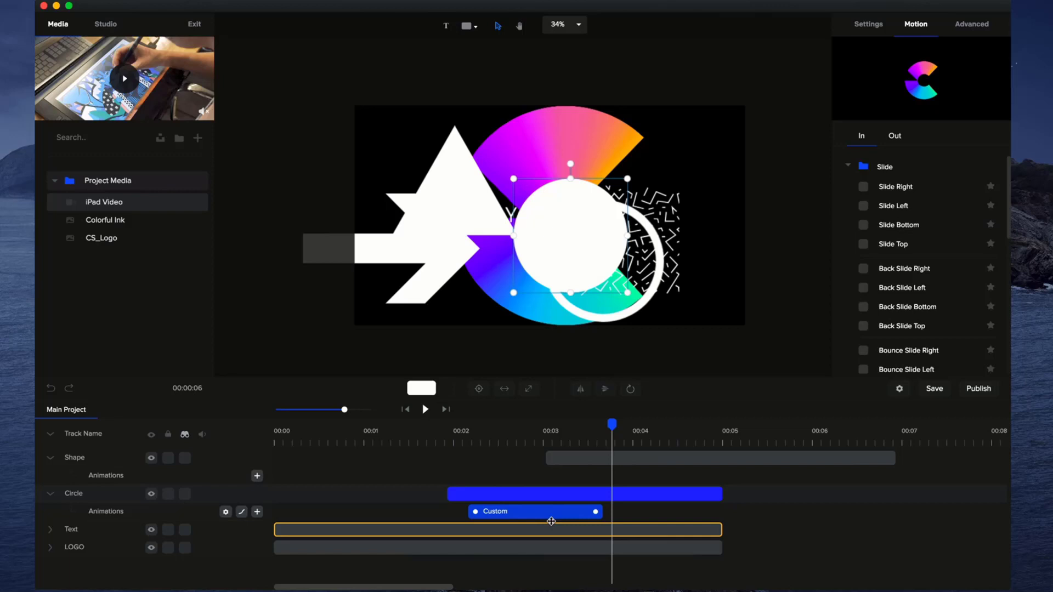
drag(561, 222, 534, 197)
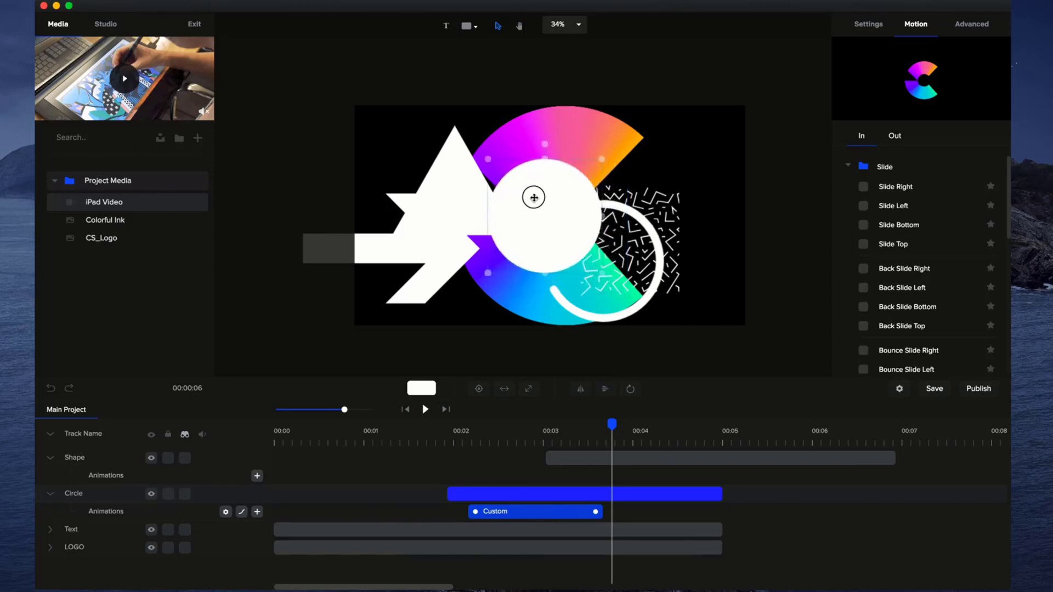
right_click(568, 513)
click(588, 501)
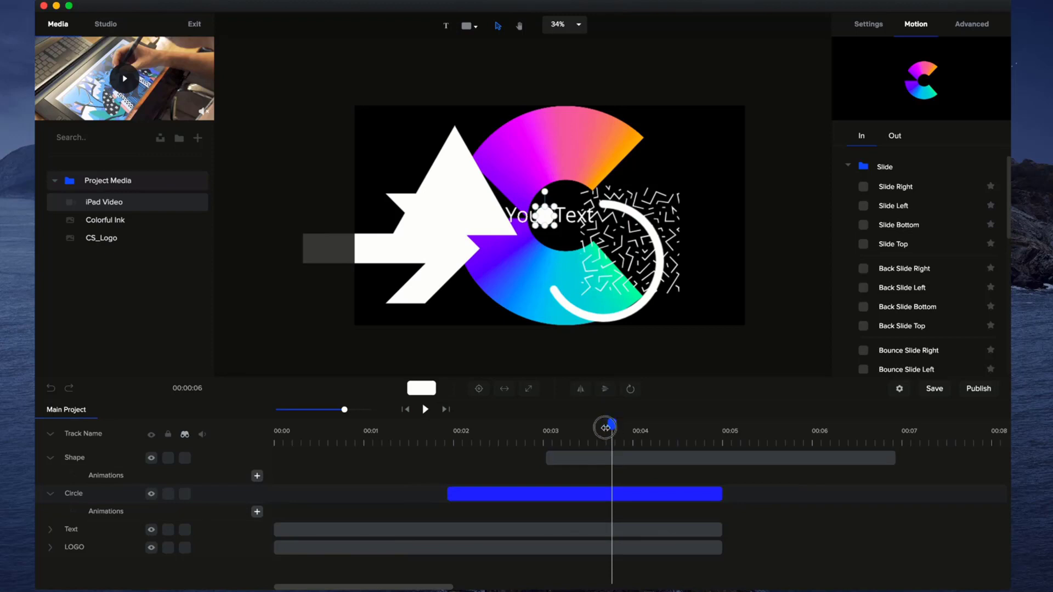
- Delete the Circle layer at about 00:03.4
drag(605, 428, 581, 426)
right_click(577, 494)
click(602, 528)
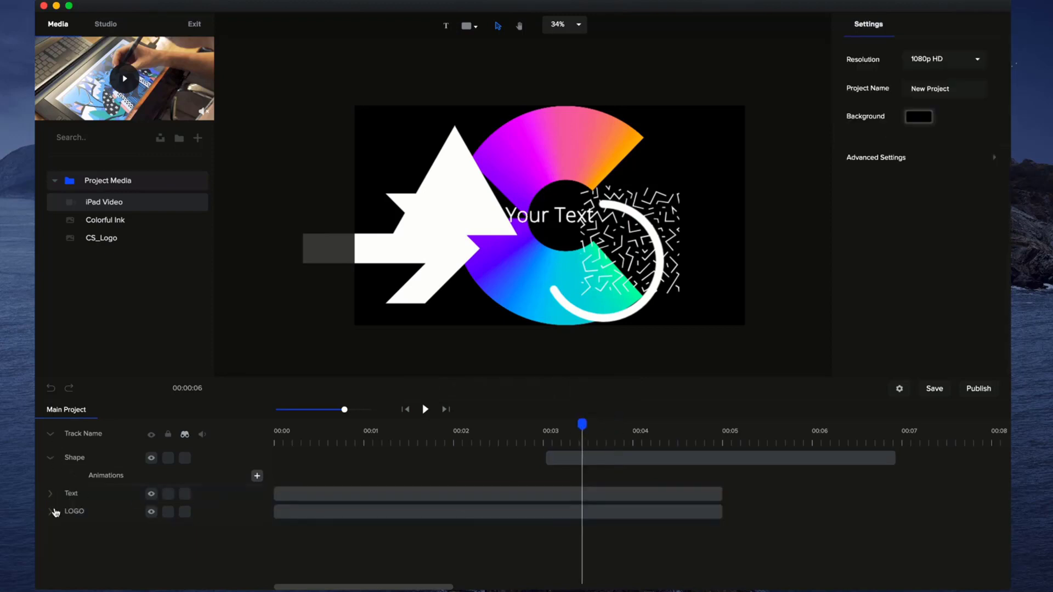
- Expand the tracks and unhide the hidden Shape and Arc tracks
click(51, 512)
click(50, 494)
click(185, 436)
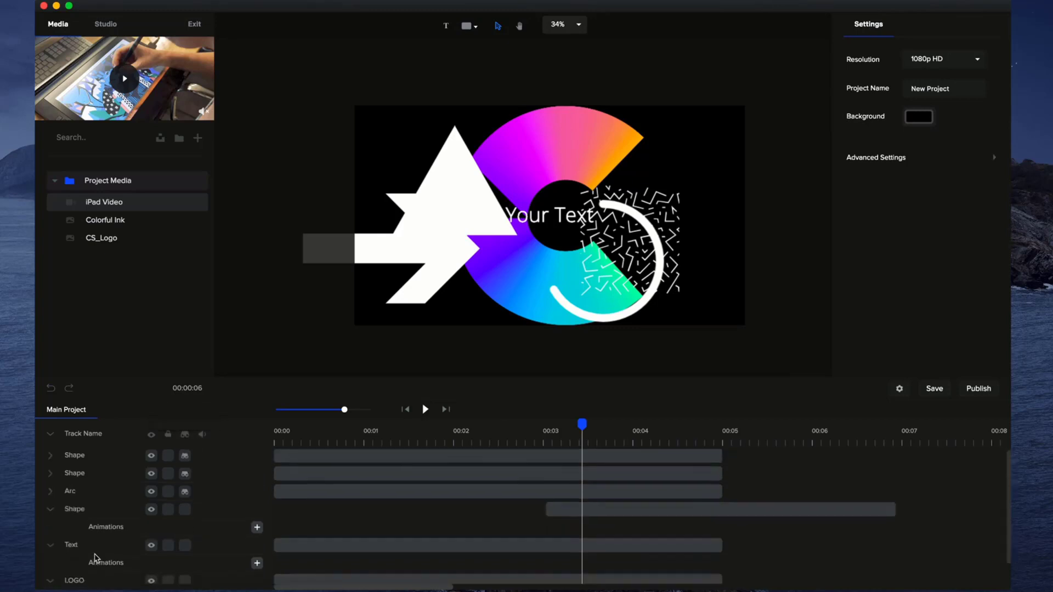
click(50, 469)
click(53, 468)
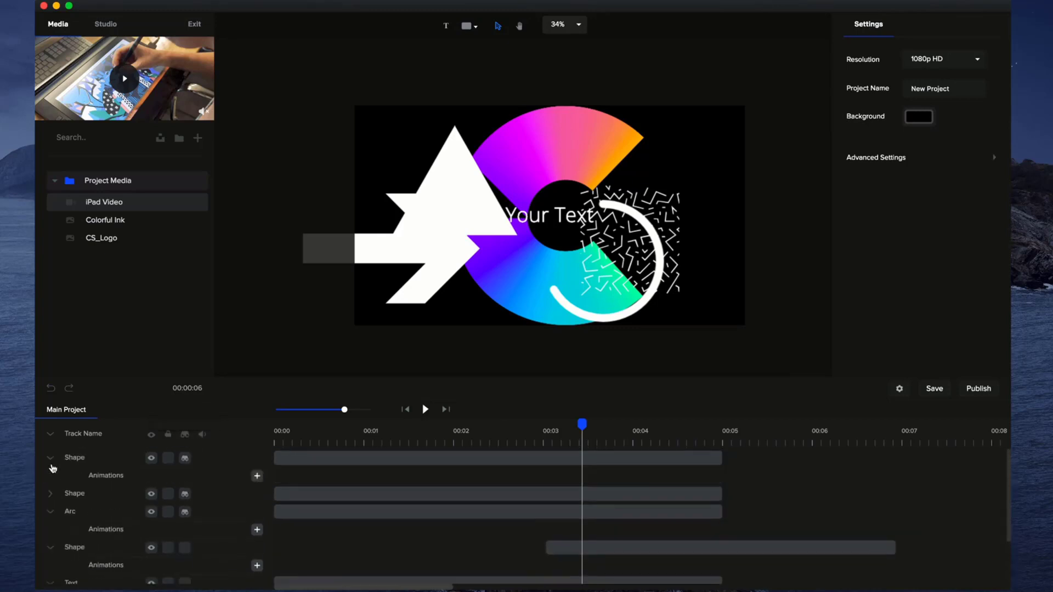
click(51, 494)
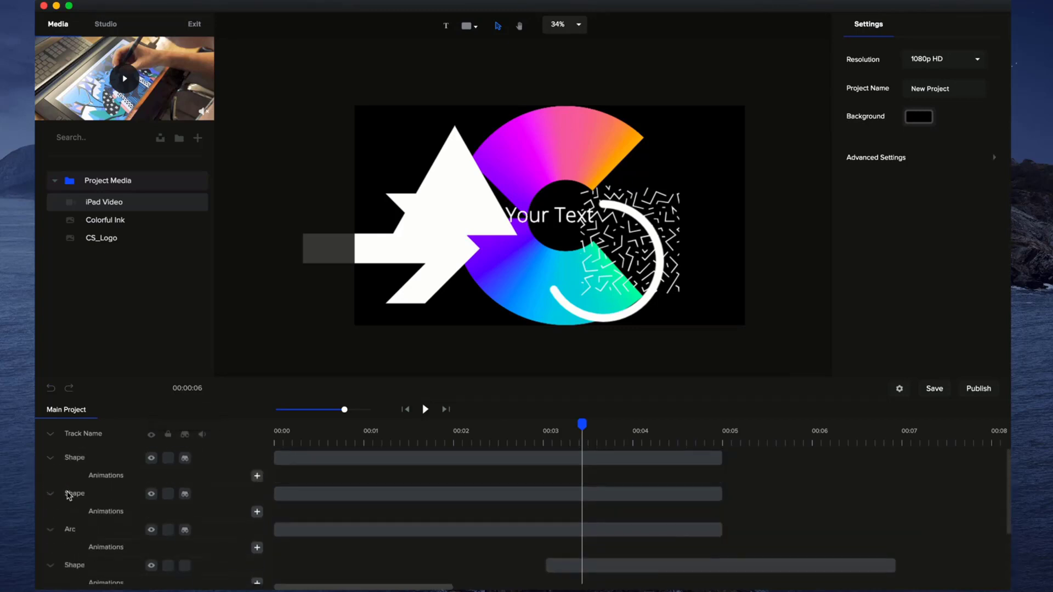
- Give the first Shape a Custom Skew animation starting around 00:03
click(257, 475)
click(693, 393)
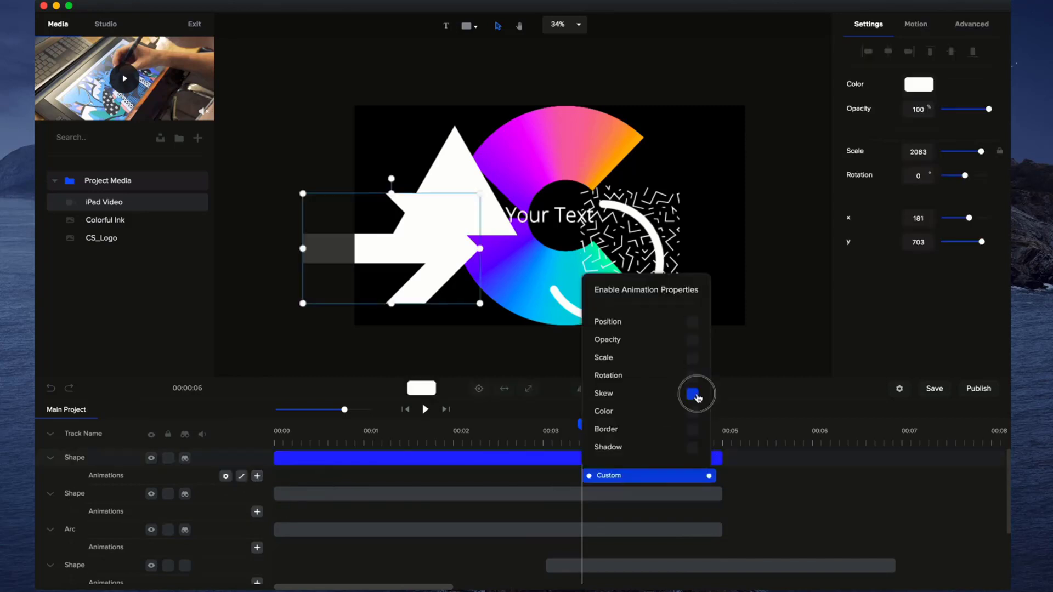
drag(619, 475, 563, 474)
scroll(212, 521, down, 1)
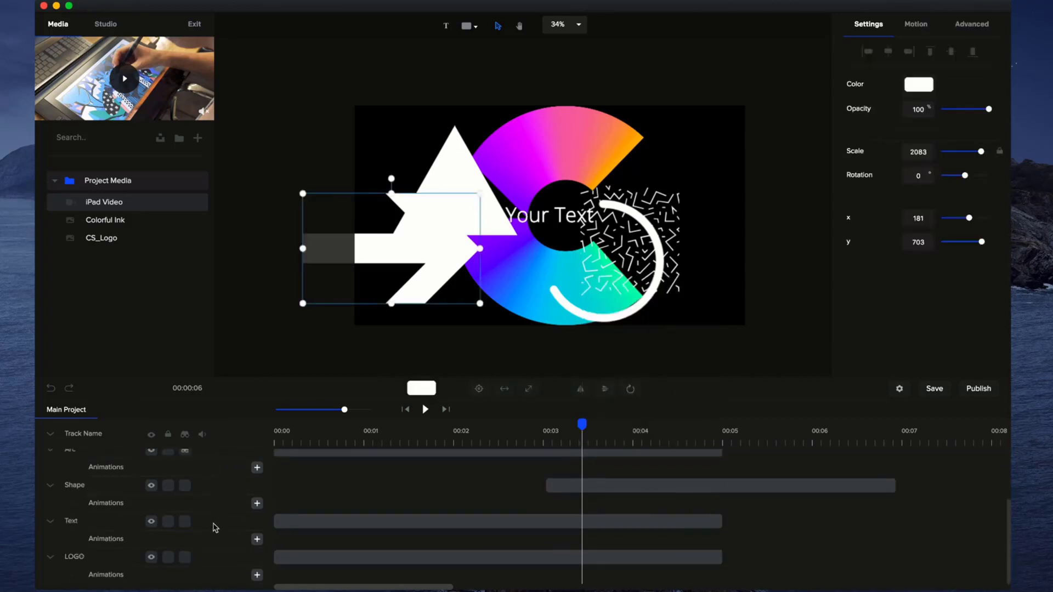
scroll(282, 510, up, 1)
click(294, 496)
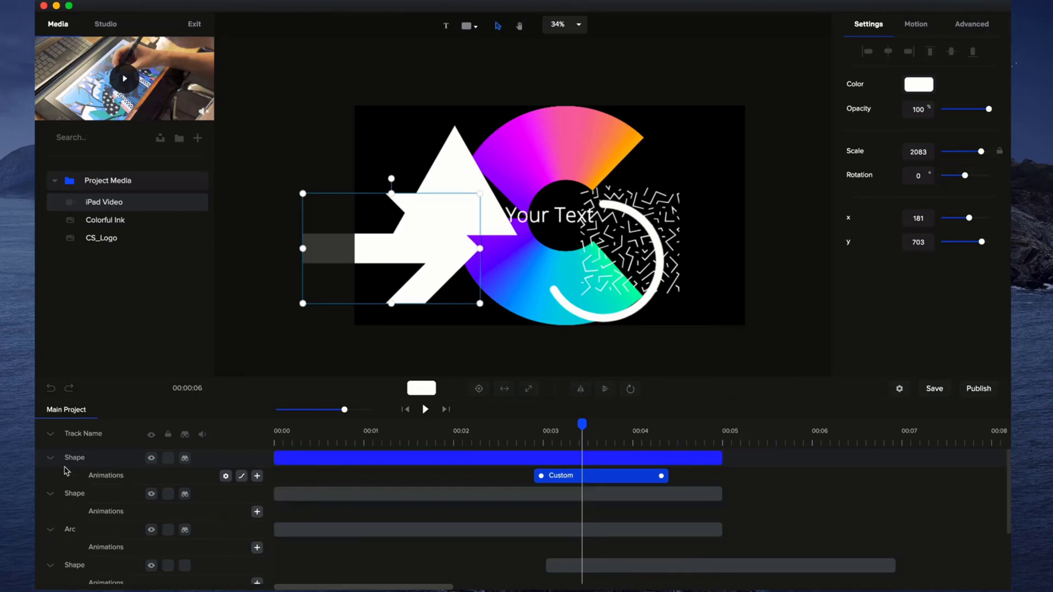
click(51, 436)
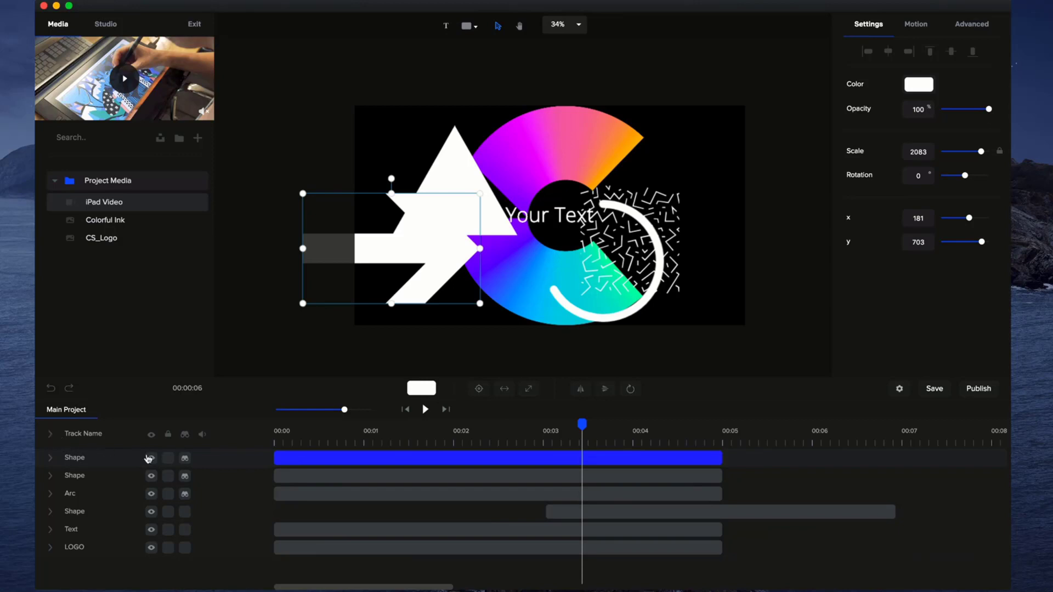
- Move the first Shape track below LOGO
drag(101, 463, 93, 574)
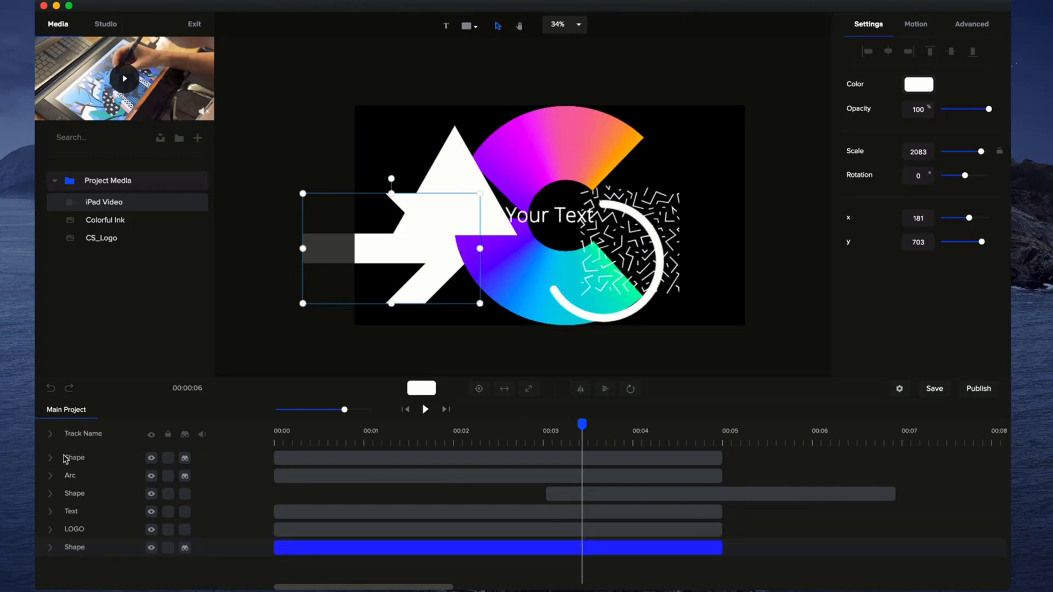
click(50, 433)
click(78, 463)
drag(77, 464, 96, 580)
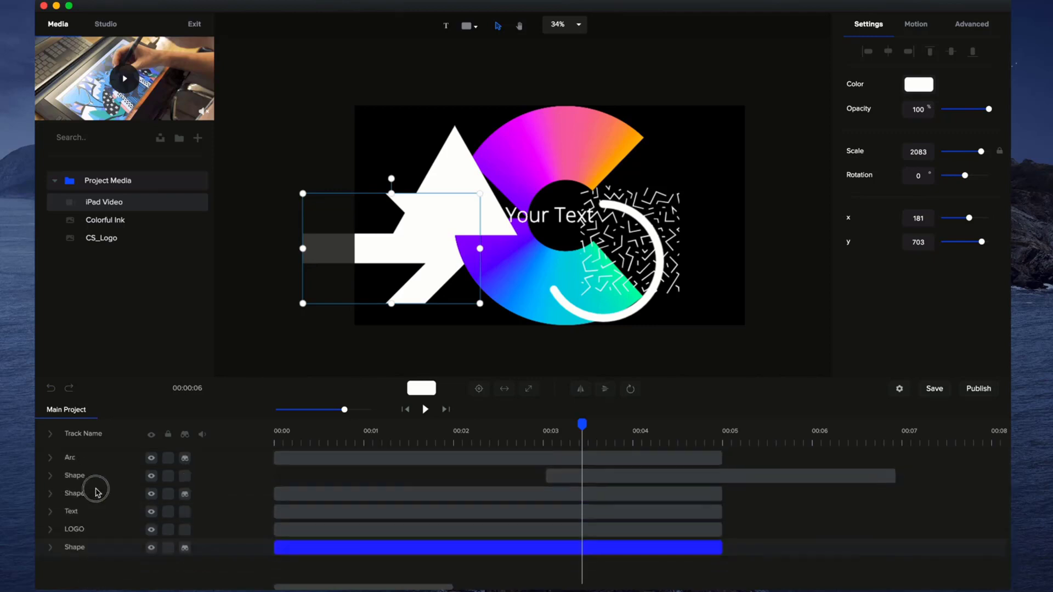
- Move the other Shape track to the bottom of the track list
click(97, 492)
click(51, 435)
drag(81, 478, 99, 564)
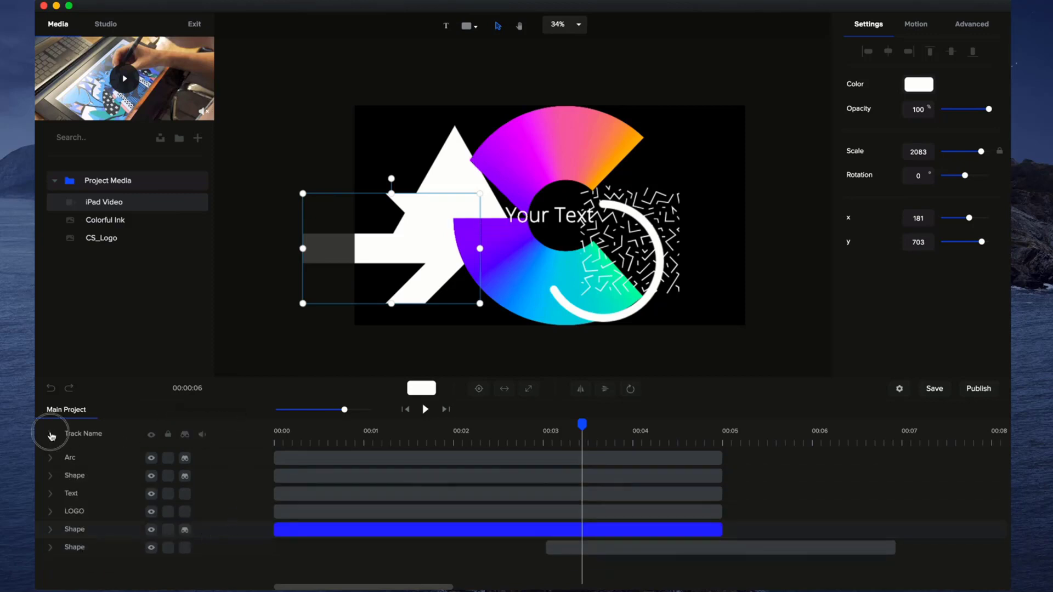
click(50, 433)
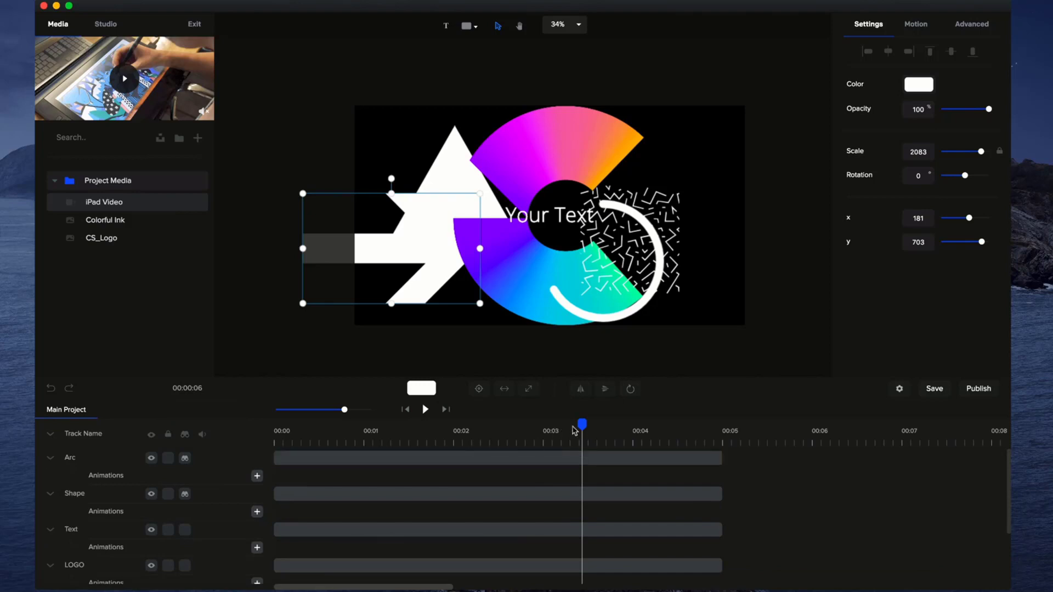
- Rewind the playhead to 00:00 and play the project
drag(584, 422, 247, 448)
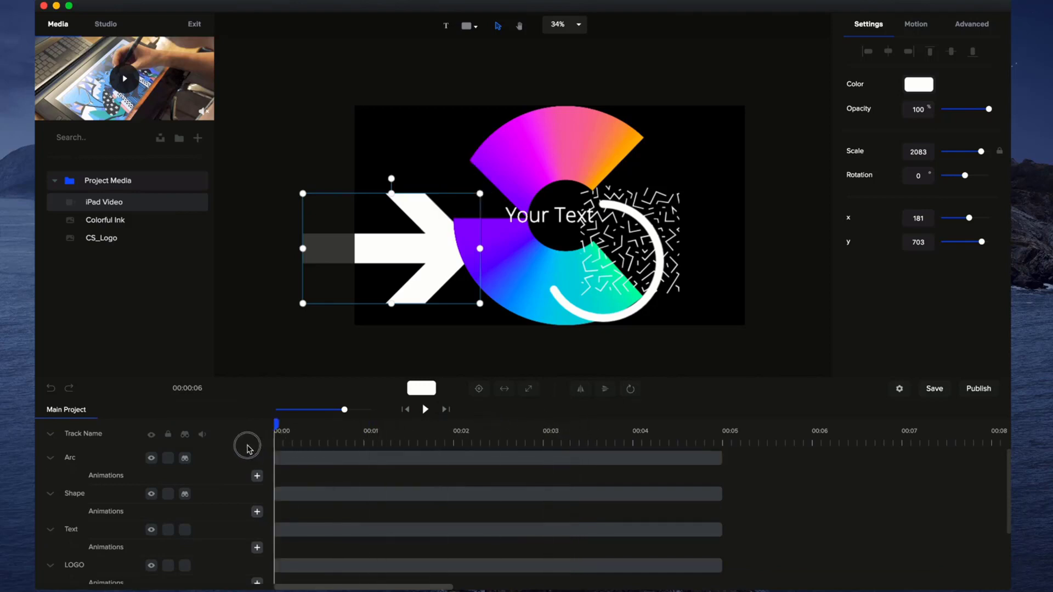
click(425, 409)
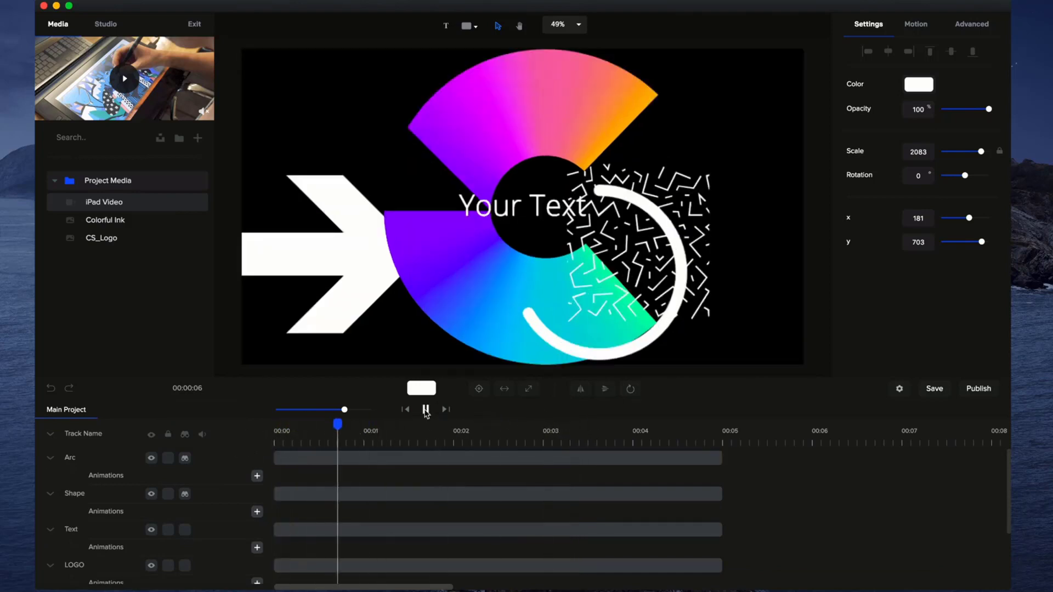